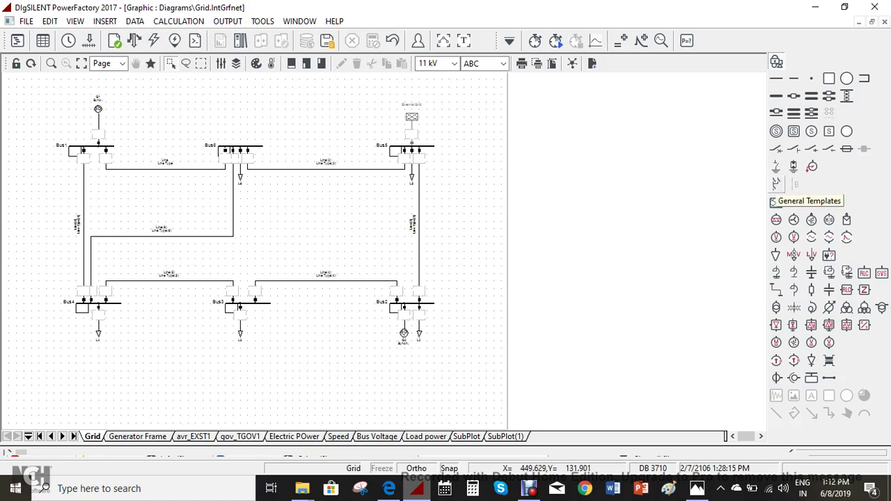
# Open the General Templates library full-screen and show the ten Library Templates.
pyautogui.click(776, 184)
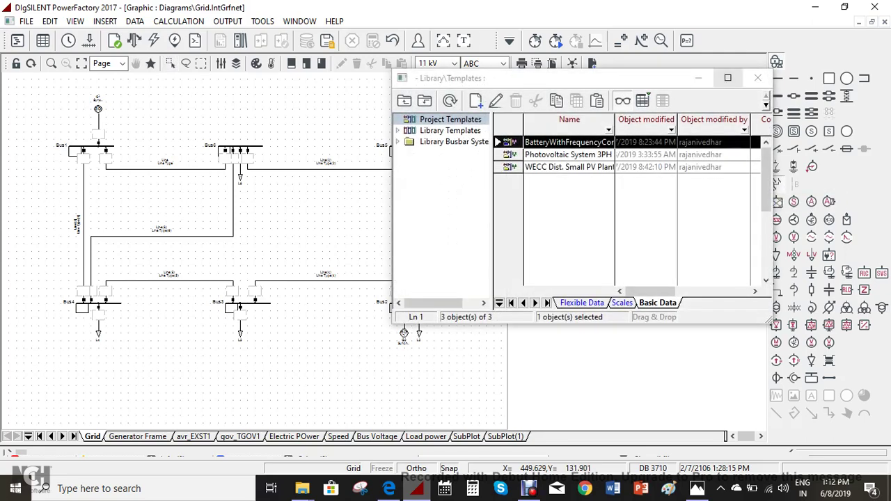
pyautogui.click(727, 77)
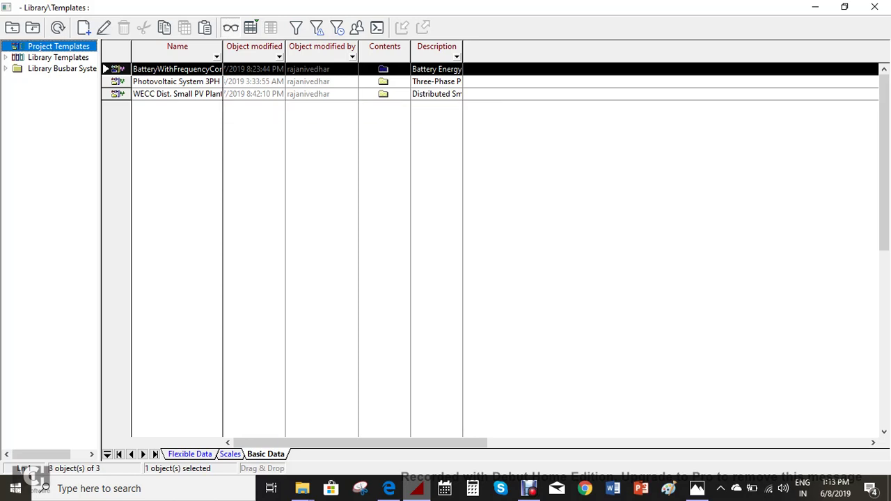
pyautogui.click(57, 57)
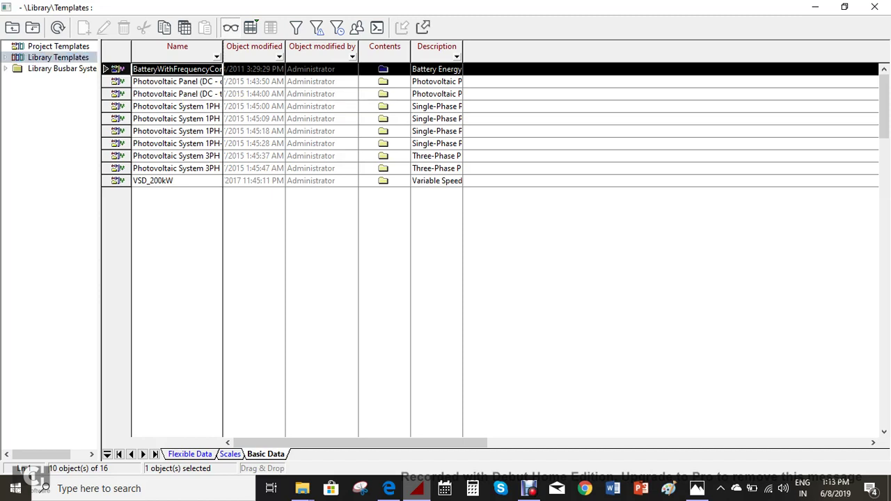
# Widen the Name column to read template names, then list the 18 Library Busbar Systems.
pyautogui.moveTo(223, 46); pyautogui.dragTo(280, 46)
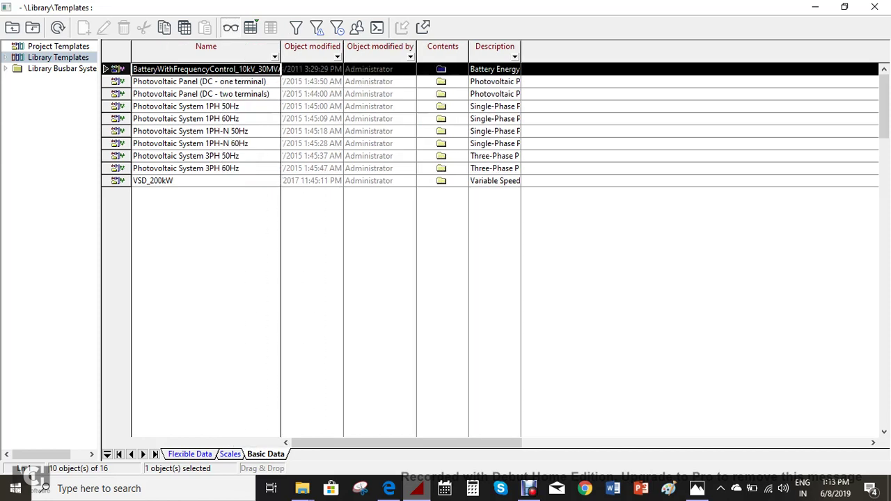
pyautogui.moveTo(281, 49); pyautogui.dragTo(305, 49)
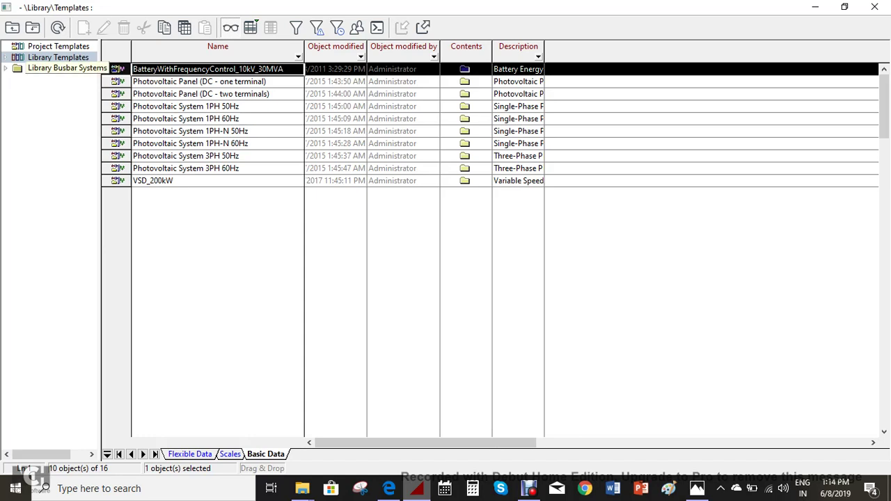
pyautogui.click(63, 69)
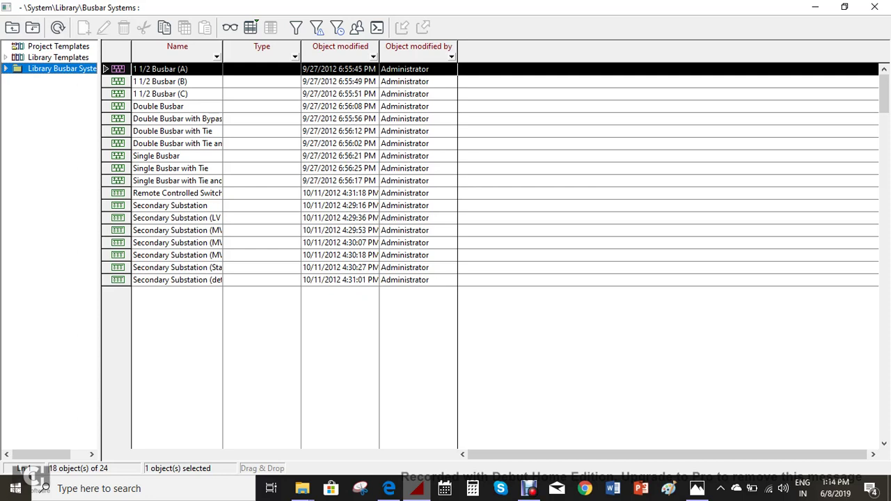
# Widen the Name column for the busbar names and restore the library window to reveal the diagram.
pyautogui.moveTo(222, 46); pyautogui.dragTo(310, 46)
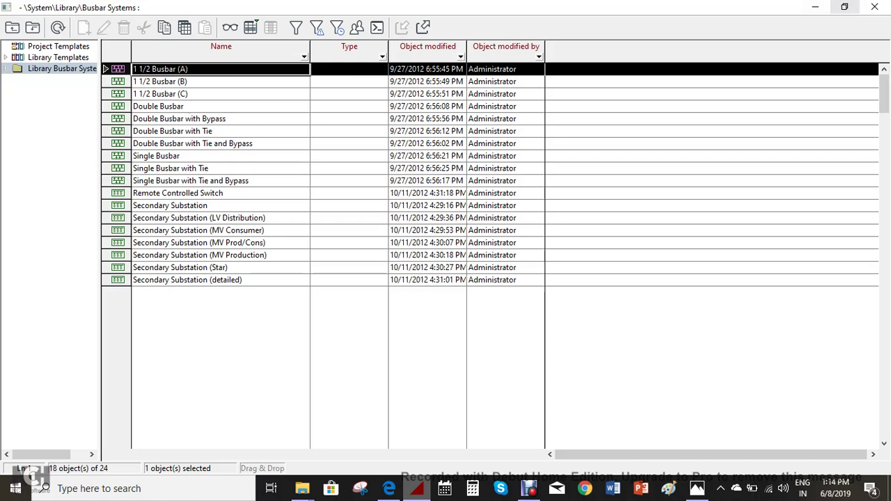
pyautogui.click(844, 7)
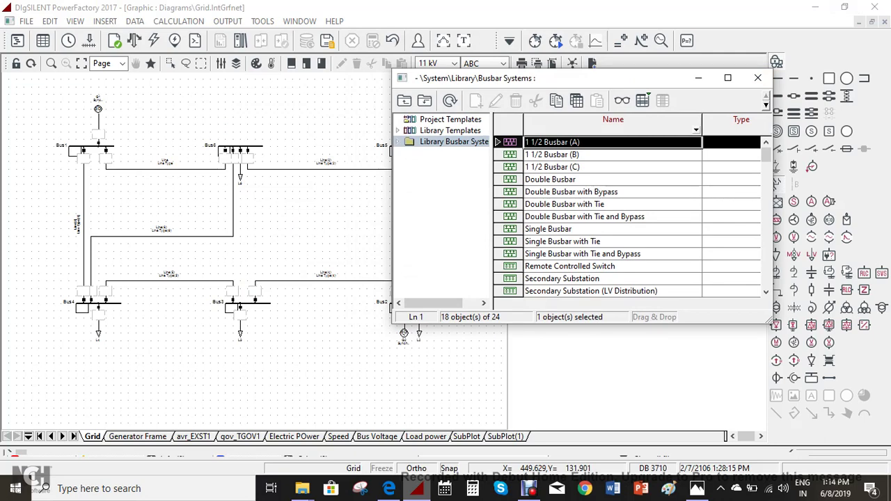
# Return to Library Templates and copy BatteryWithFrequencyControl_10kV_30MVA.
pyautogui.click(449, 130)
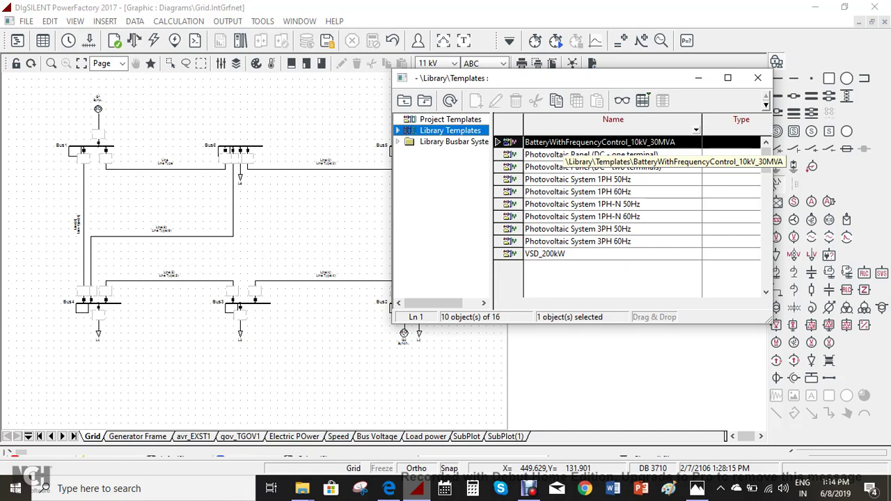
pyautogui.rightClick(524, 143)
pyautogui.click(550, 269)
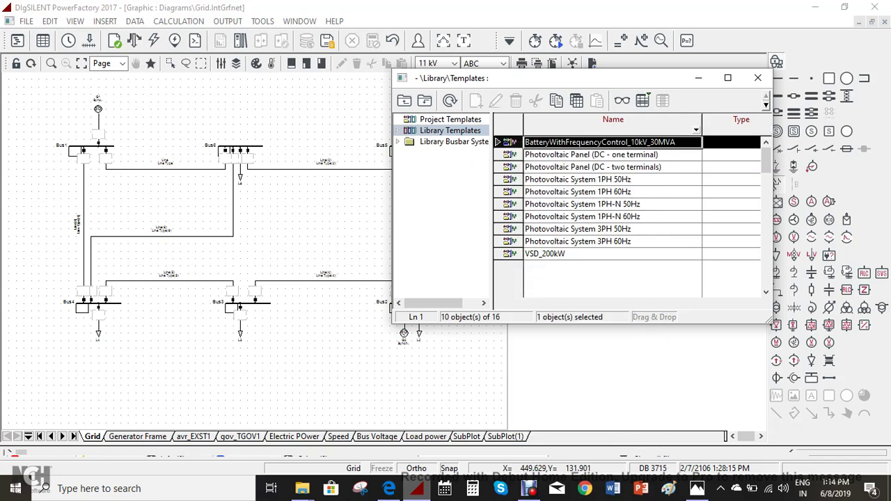
# Place the Battery Energy Storing System with its LV busbar below Bus3 and close the library.
pyautogui.click(300, 358)
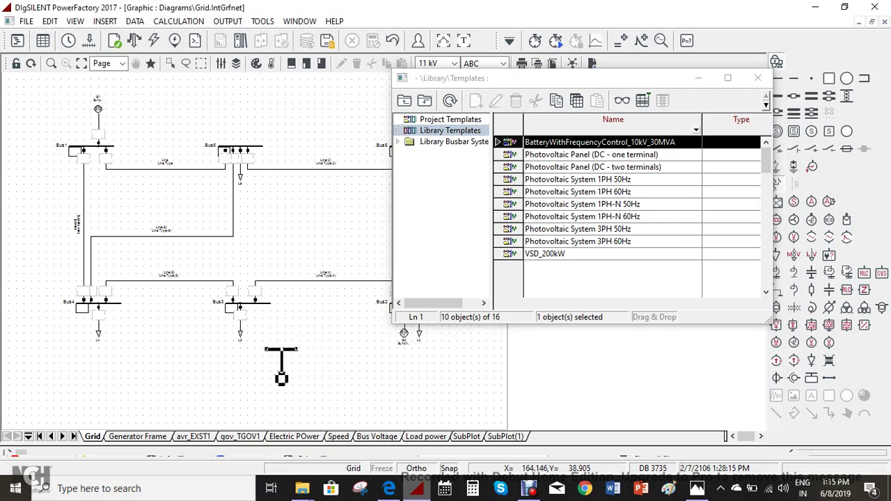
pyautogui.click(282, 349)
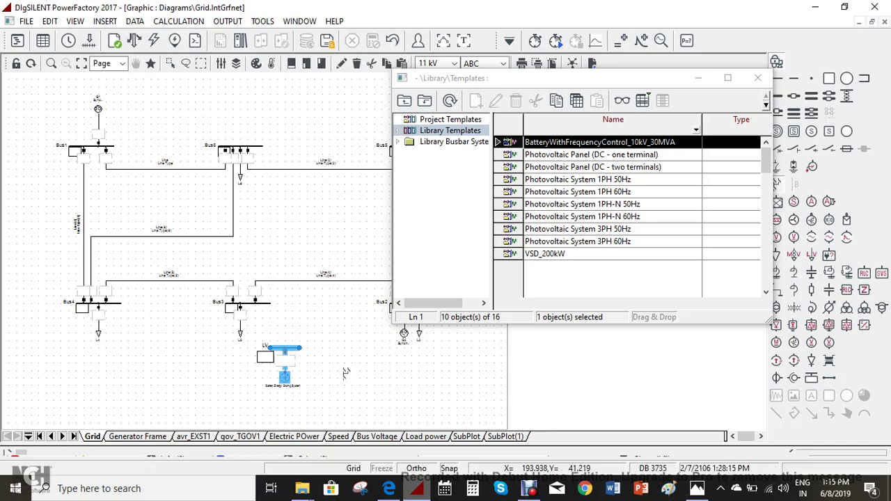
pyautogui.press('Escape')
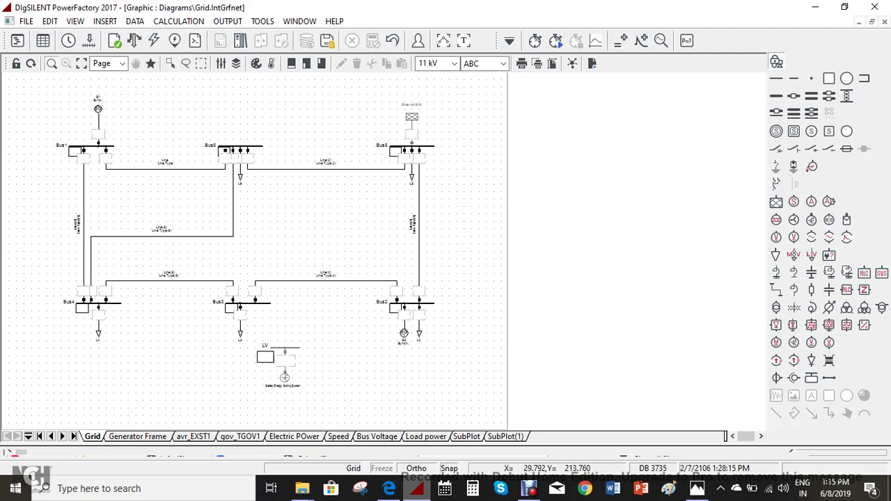
pyautogui.moveTo(254, 329); pyautogui.dragTo(338, 407)
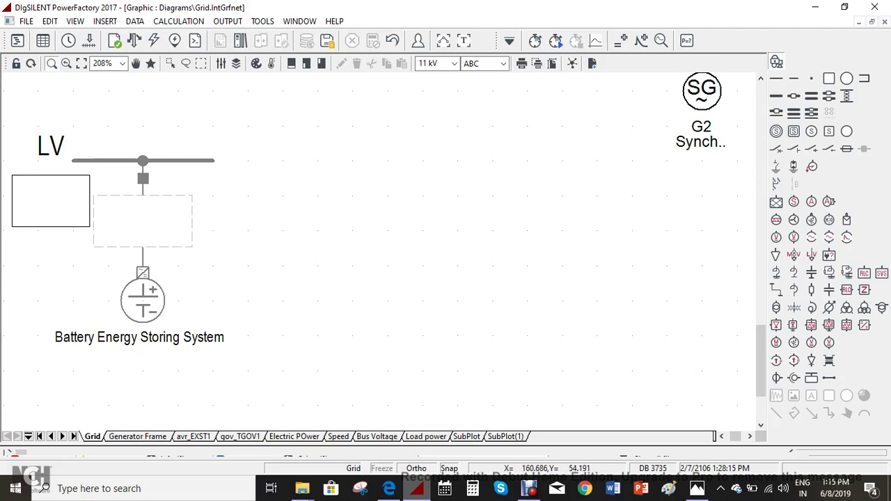
pyautogui.click(66, 64)
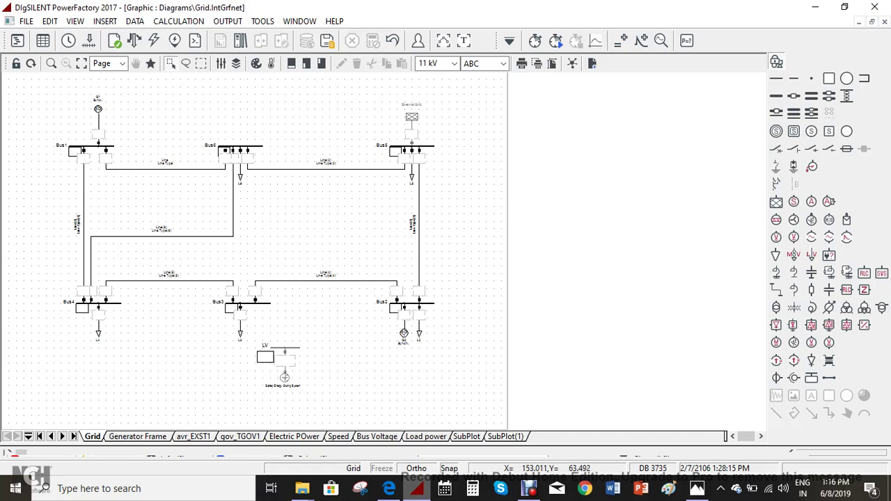
# Inspect the LV bus and Bus3 properties, closing both without changes.
pyautogui.doubleClick(282, 348)
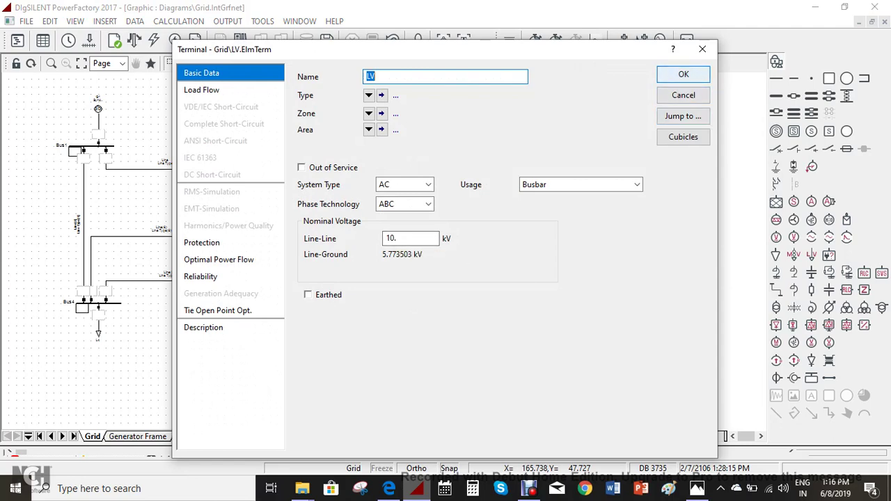
pyautogui.click(684, 74)
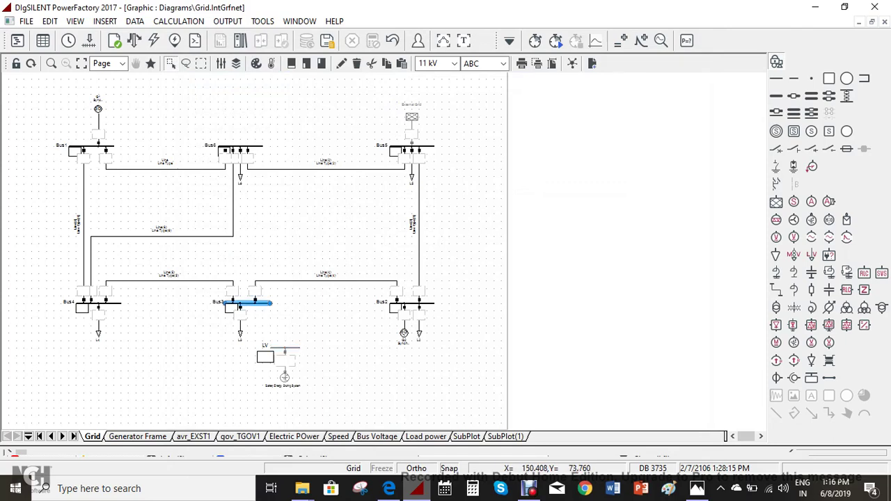
pyautogui.doubleClick(251, 303)
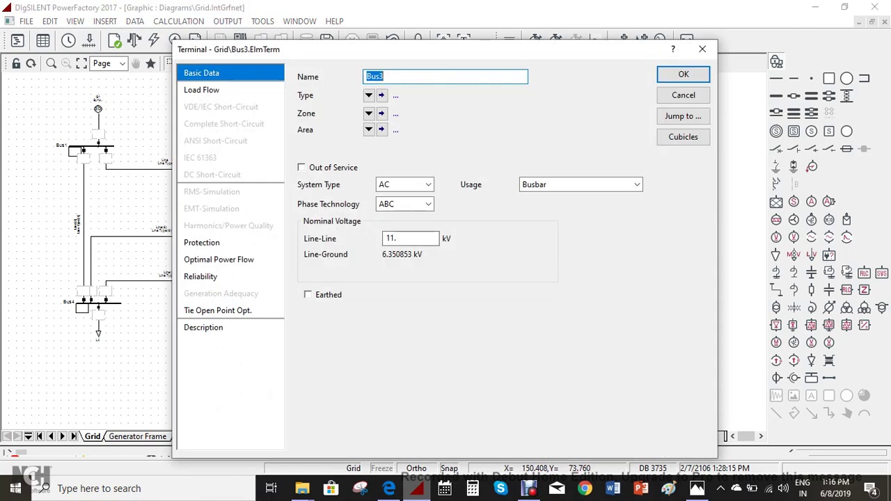
pyautogui.click(684, 74)
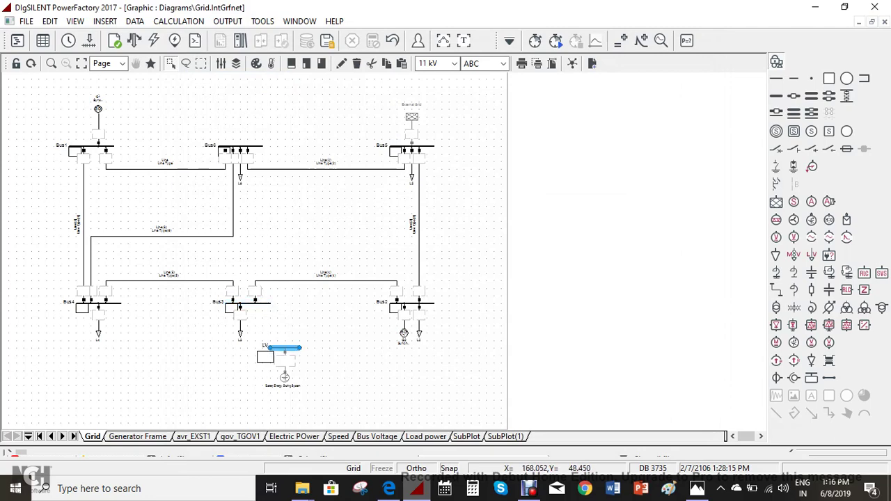
# Change the LV busbar's nominal line-line voltage from 10 kV to 0.4 kV.
pyautogui.doubleClick(282, 347)
pyautogui.click(397, 238)
pyautogui.doubleClick(396, 238)
pyautogui.write('0.4')
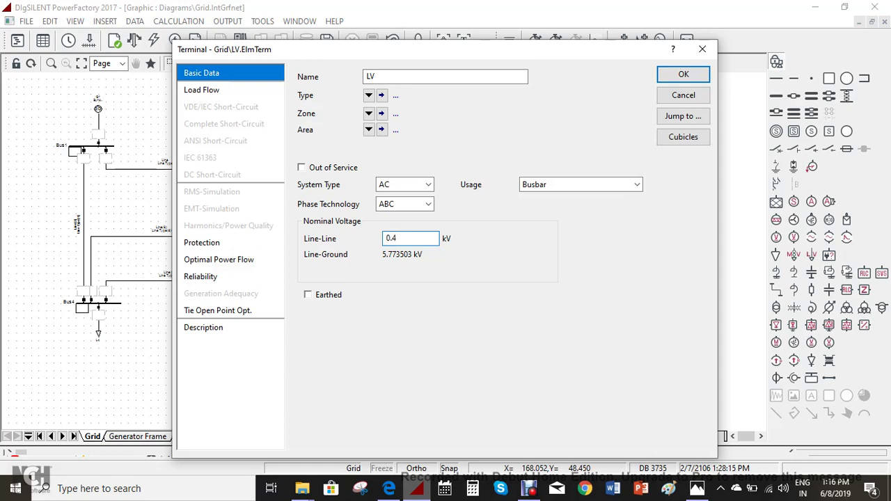
pyautogui.press('Return')
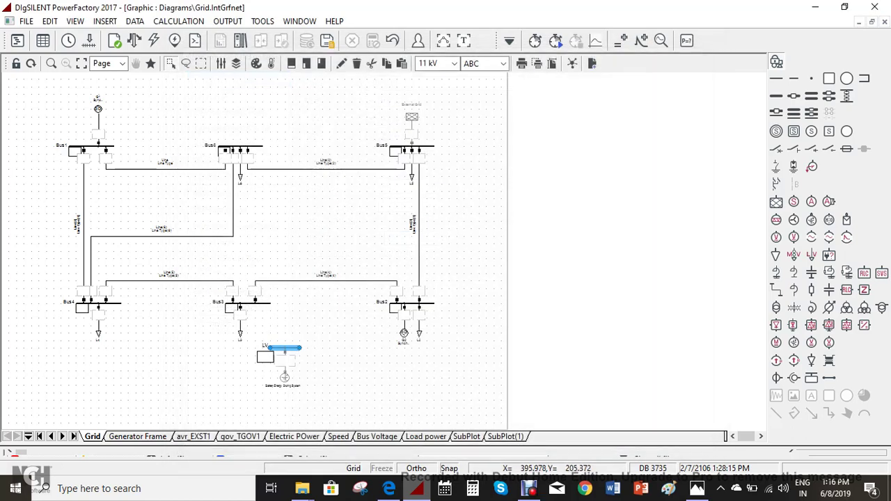
pyautogui.press('Escape')
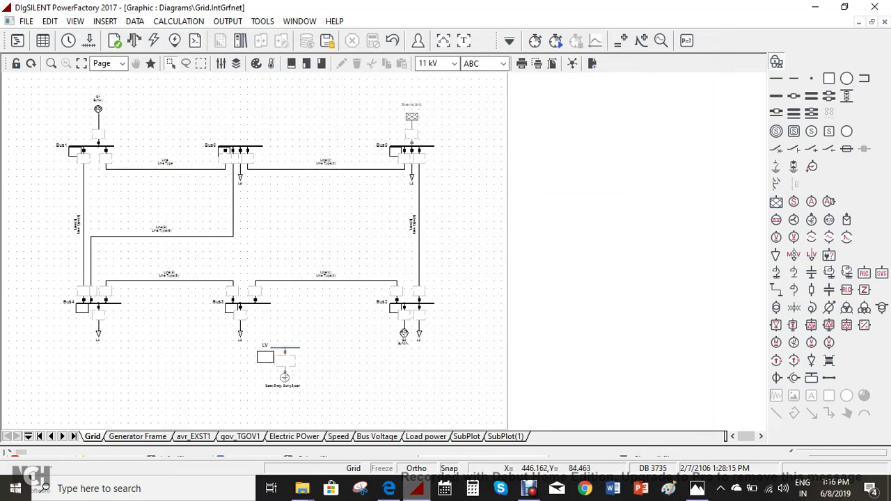
# Draw a 2-winding transformer from Bus3 down to the LV busbar.
pyautogui.click(777, 307)
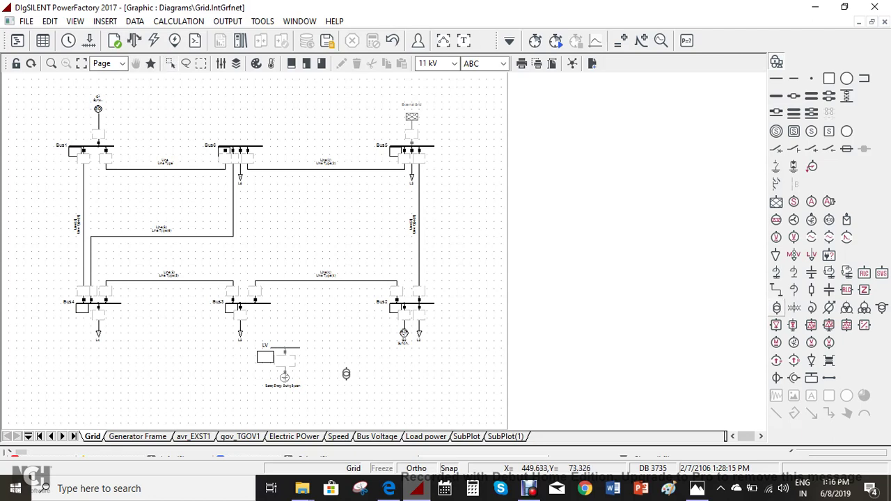
pyautogui.click(267, 305)
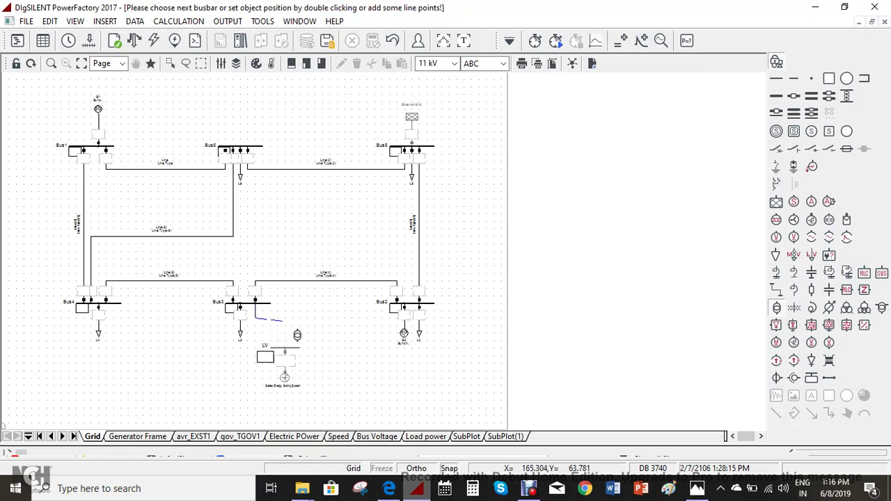
pyautogui.click(284, 319)
pyautogui.click(284, 347)
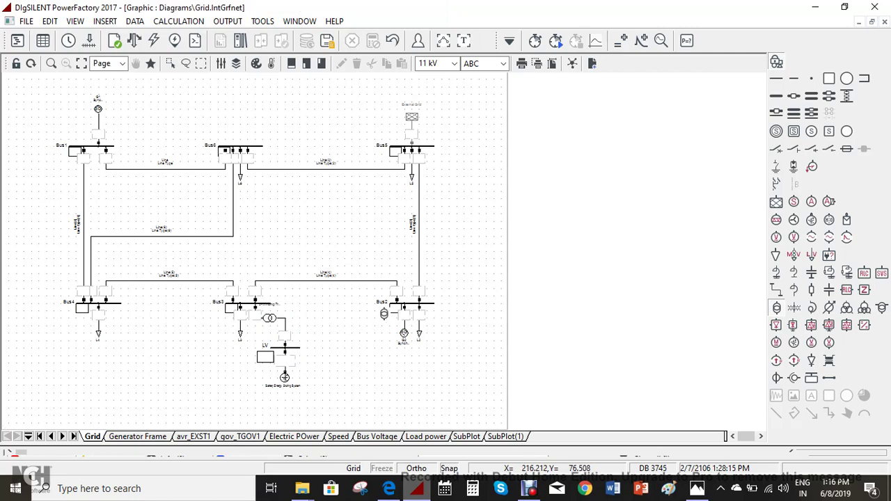
pyautogui.press('Escape')
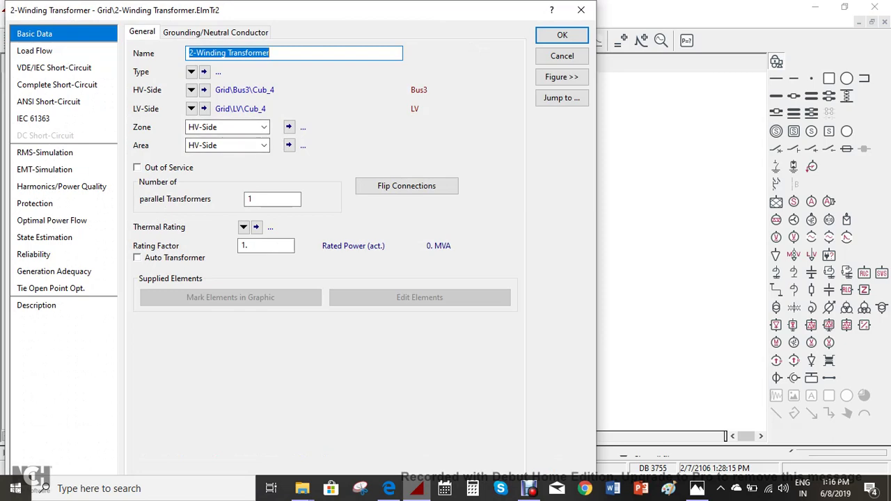
# Give the transformer a new project type rated 11 kV HV and 0.4 kV LV.
pyautogui.click(191, 72)
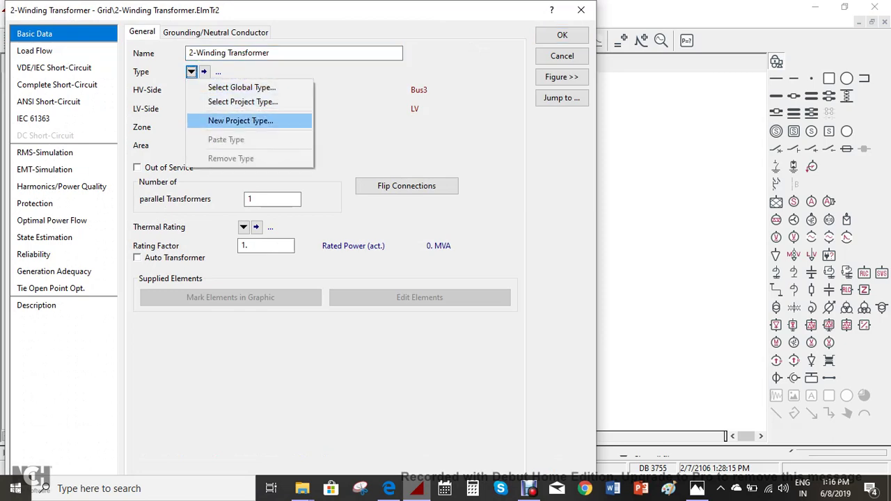
pyautogui.click(240, 120)
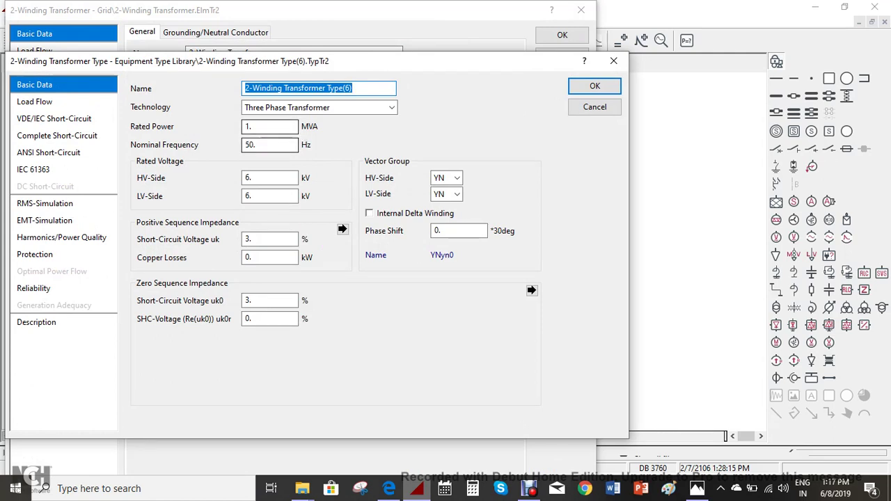
pyautogui.click(269, 178)
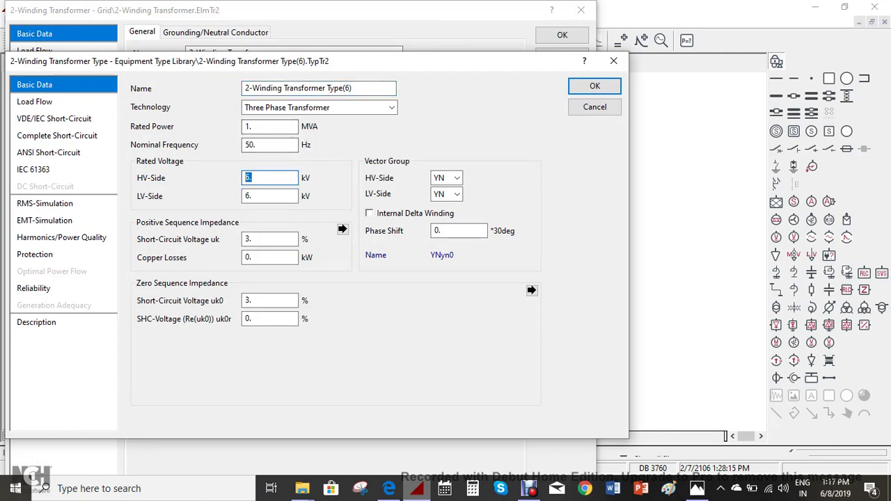
pyautogui.write('11')
pyautogui.press('Tab')
pyautogui.write('0')
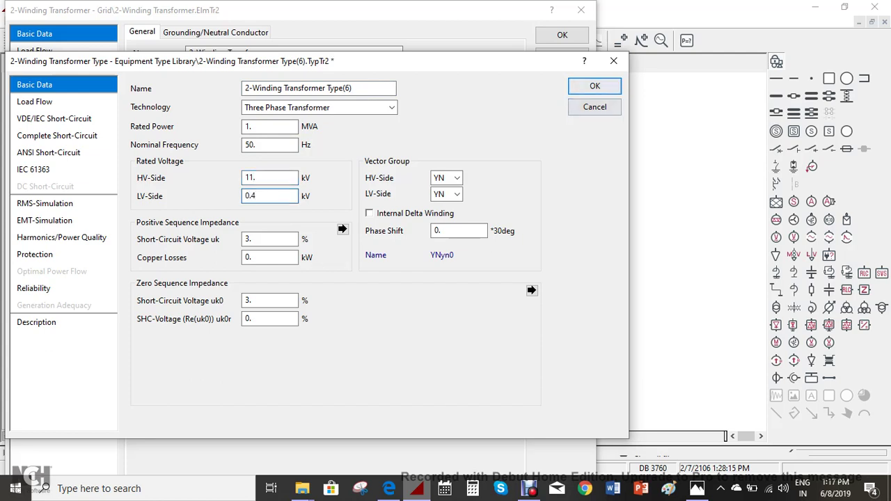
pyautogui.click(594, 86)
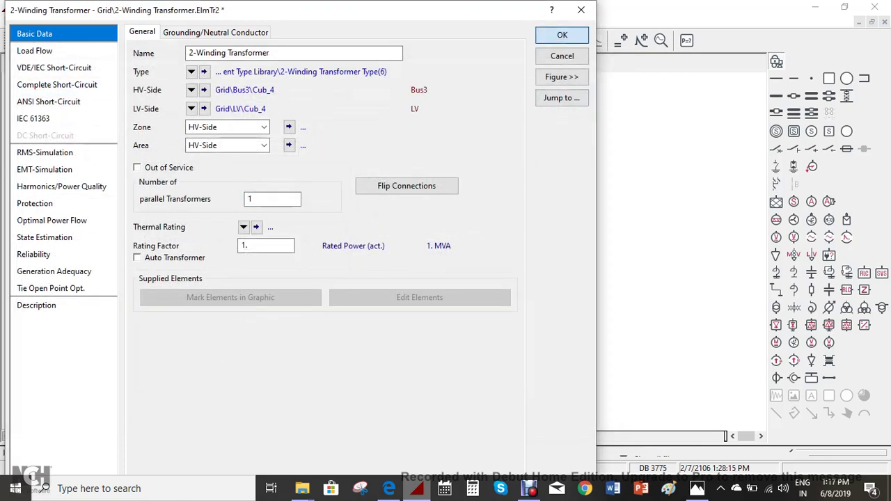
pyautogui.click(562, 35)
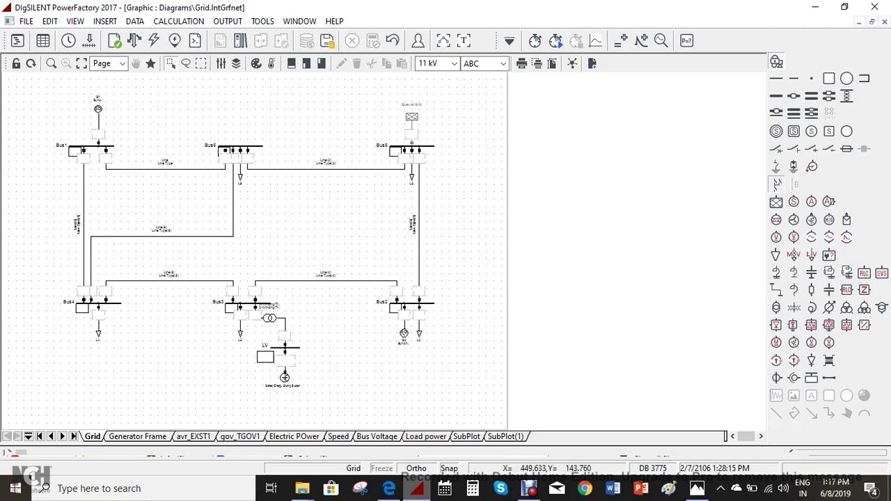
pyautogui.click(777, 183)
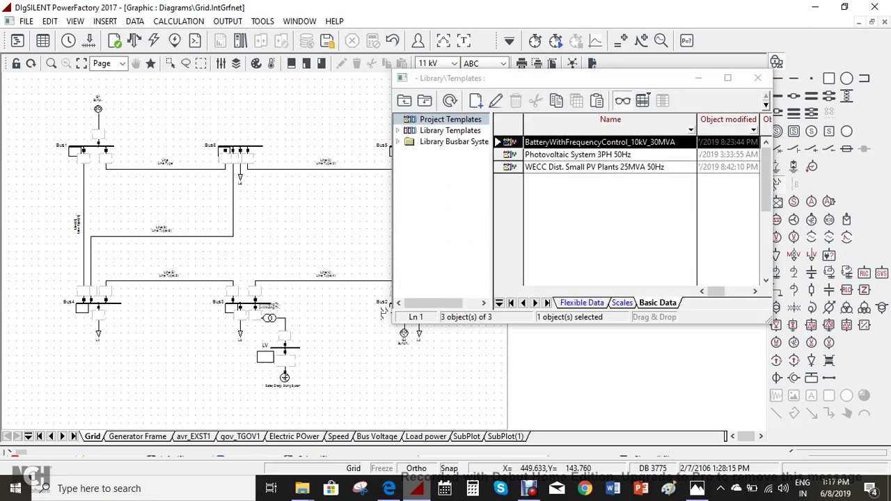
pyautogui.press('Down')
pyautogui.press('Down')
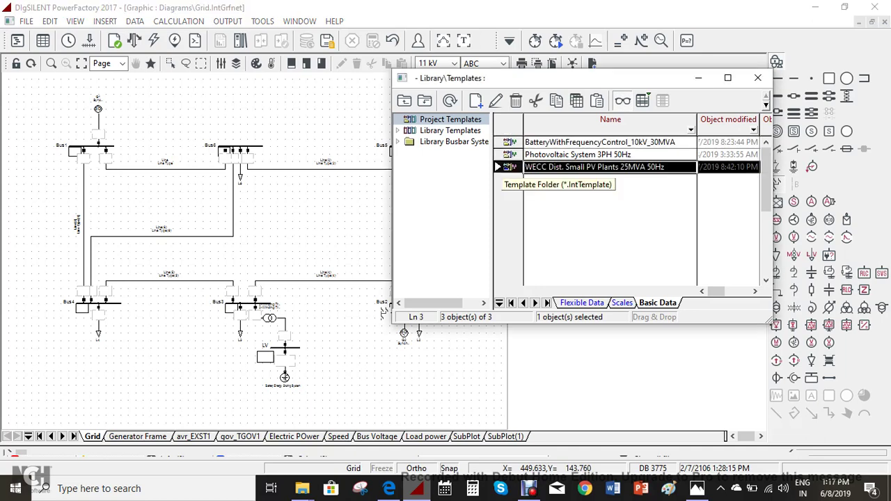
pyautogui.click(450, 130)
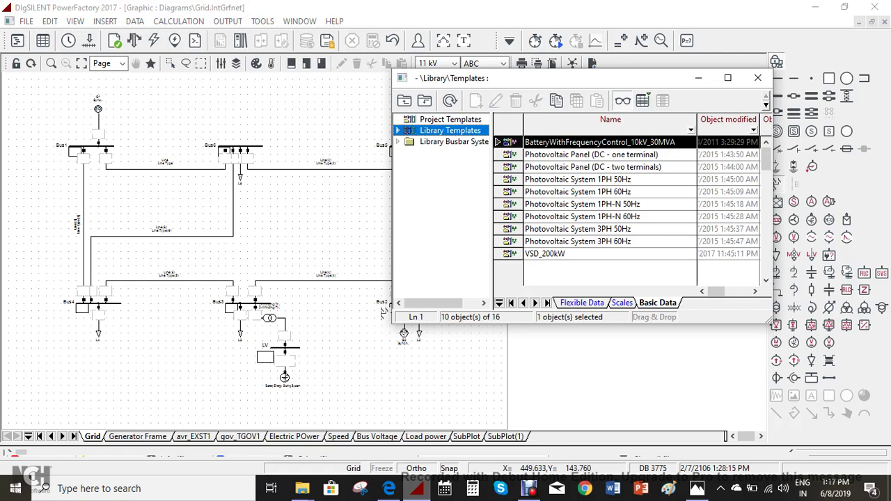
pyautogui.press('Up')
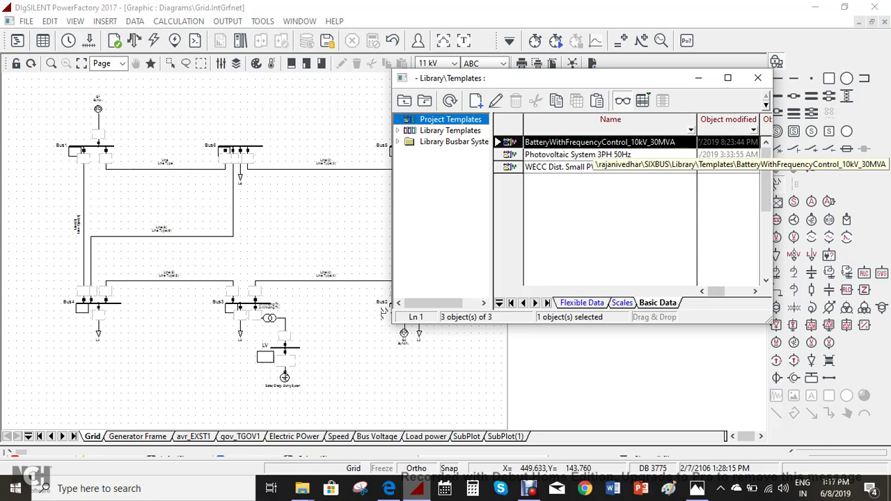
pyautogui.click(757, 77)
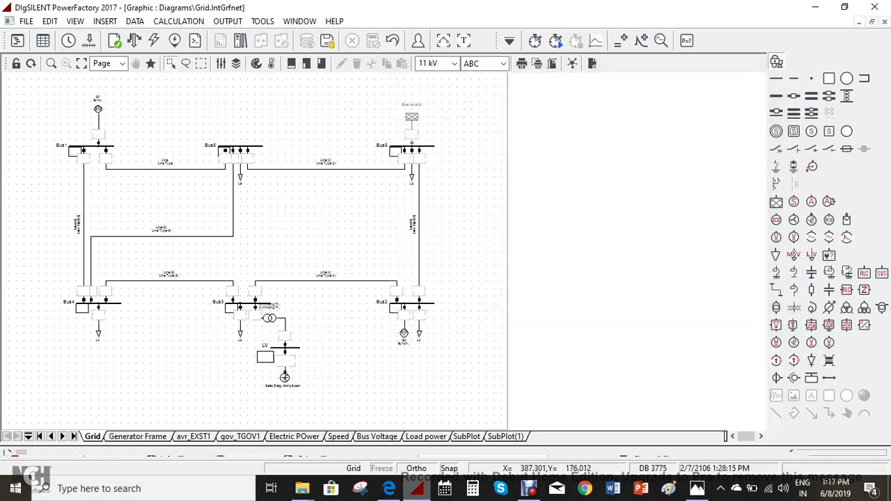